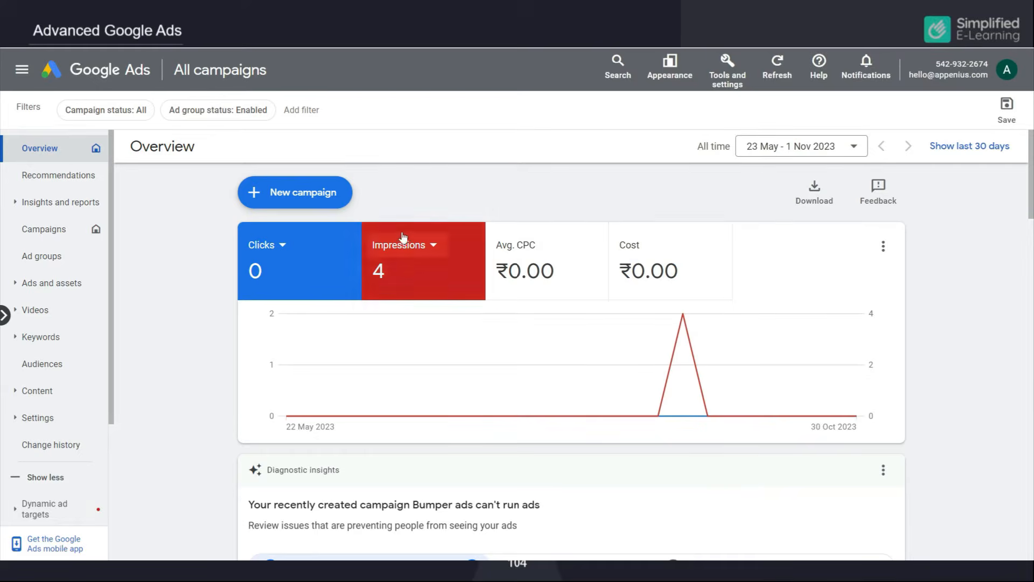
# Step: Start a new video campaign without a goal's guidance, using the Non-skippable in-stream subtype
pyautogui.click(297, 192)
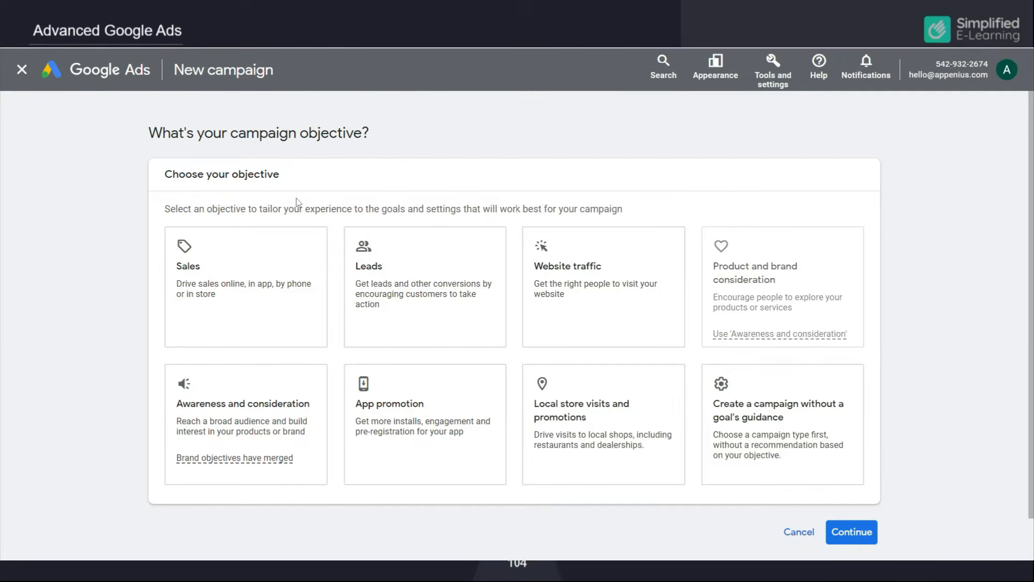
pyautogui.click(804, 444)
pyautogui.click(250, 370)
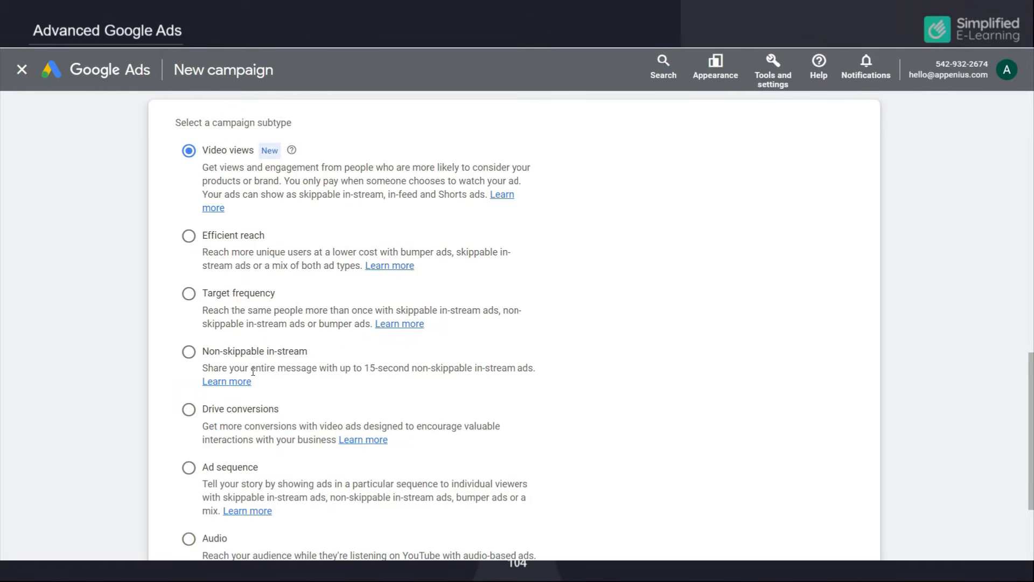
pyautogui.click(189, 351)
pyautogui.scroll(-3, 462, 436)
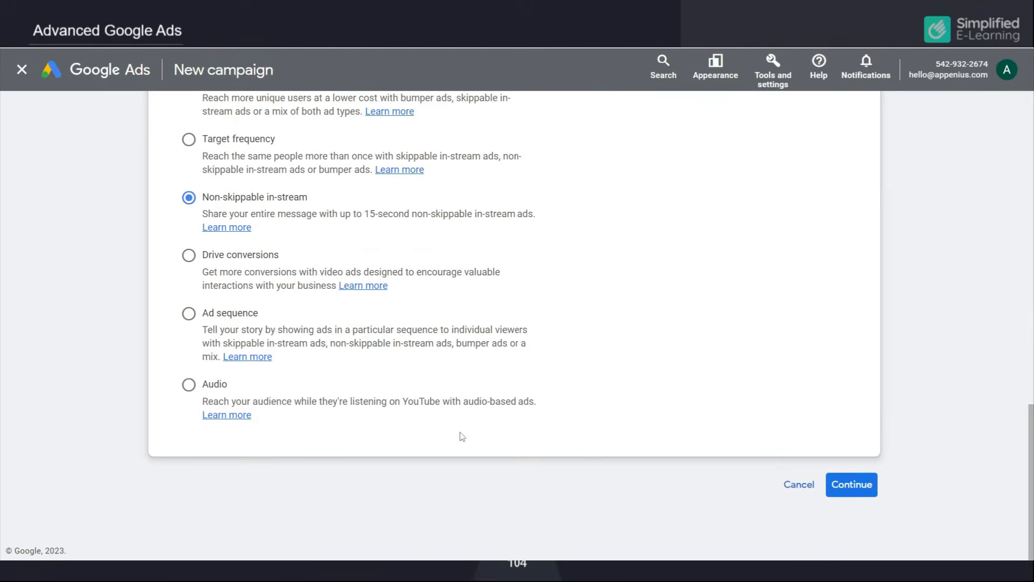
pyautogui.click(847, 488)
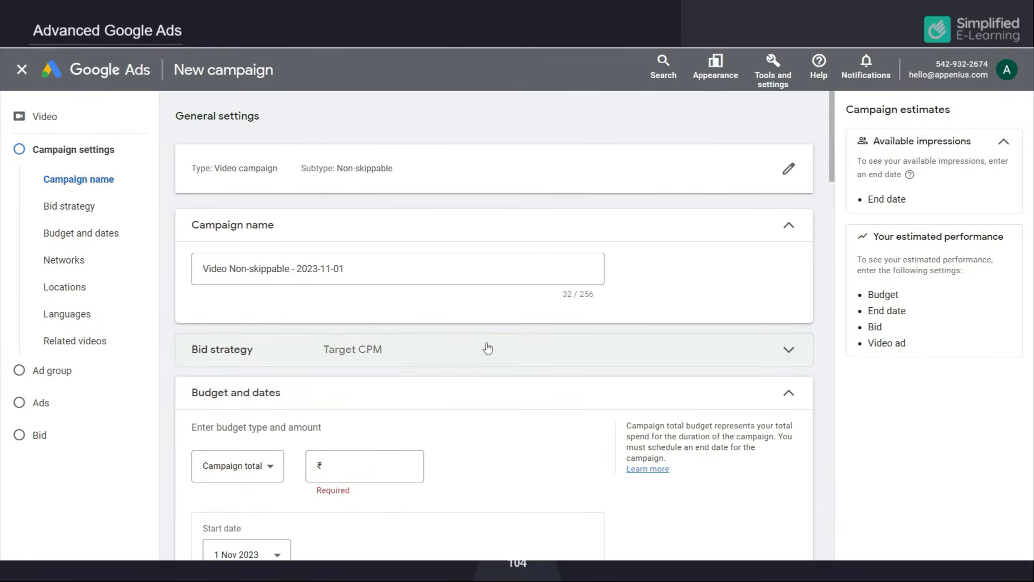
# Step: Shorten the campaign name to "Video Non-skippable" and expand the bid strategy settings
pyautogui.moveTo(291, 269); pyautogui.dragTo(398, 266)
pyautogui.press('BackSpace')
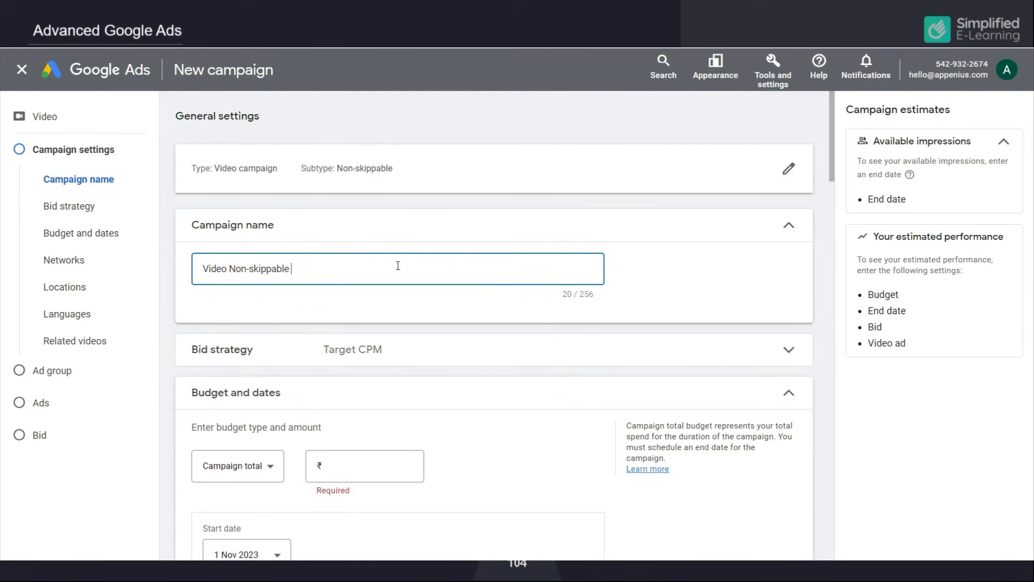
pyautogui.scroll(-2, 401, 267)
pyautogui.click(394, 249)
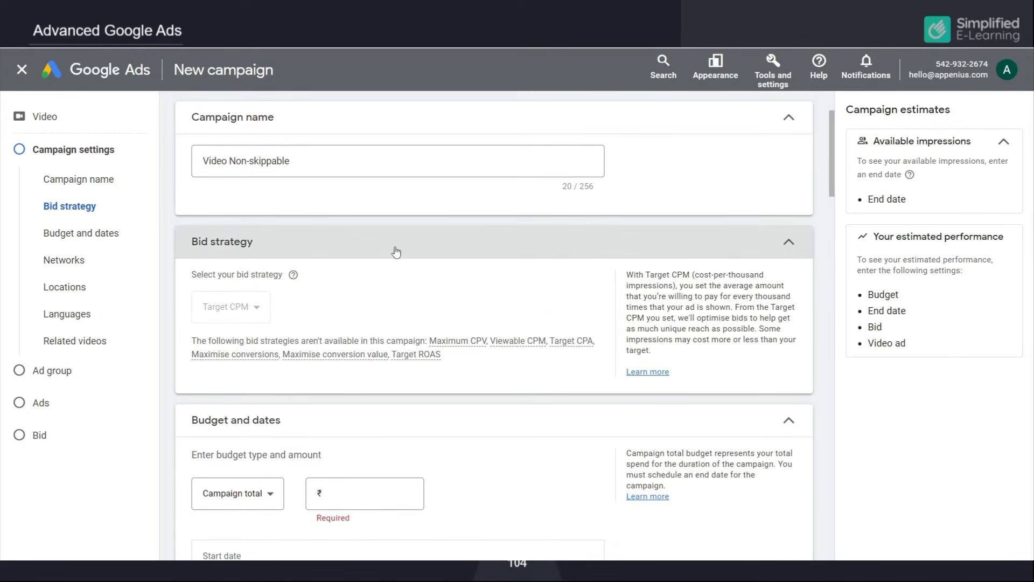
# Step: Change the budget type to Daily and set the amount to ₹500
pyautogui.scroll(-2, 419, 280)
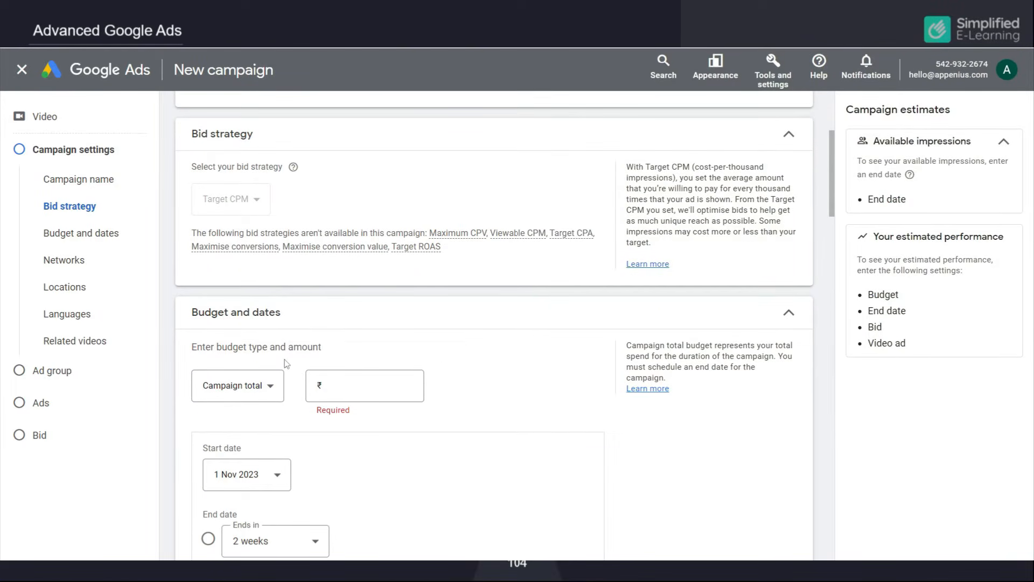
pyautogui.click(271, 387)
pyautogui.click(210, 392)
pyautogui.click(359, 381)
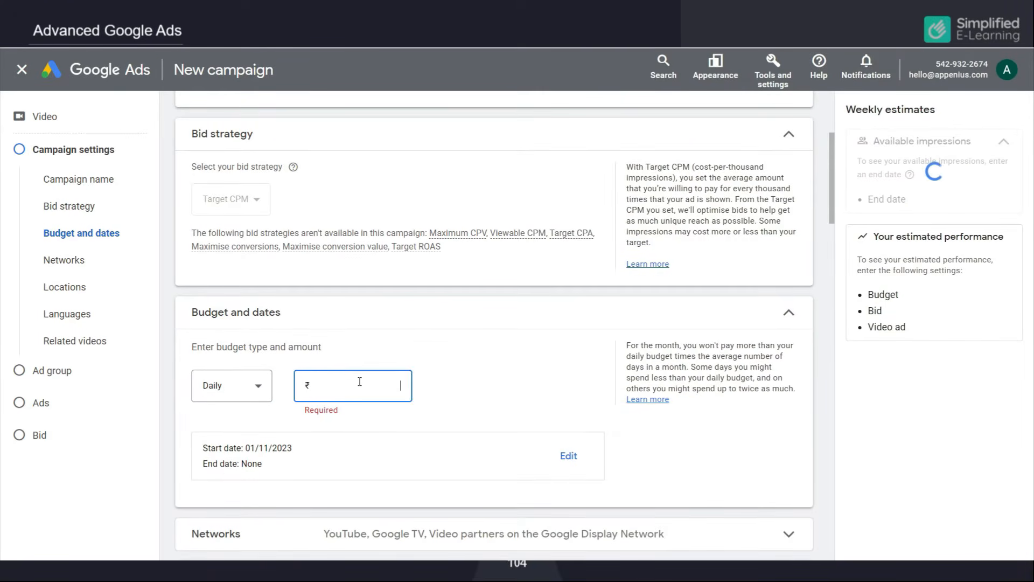
pyautogui.write('500')
pyautogui.click(493, 377)
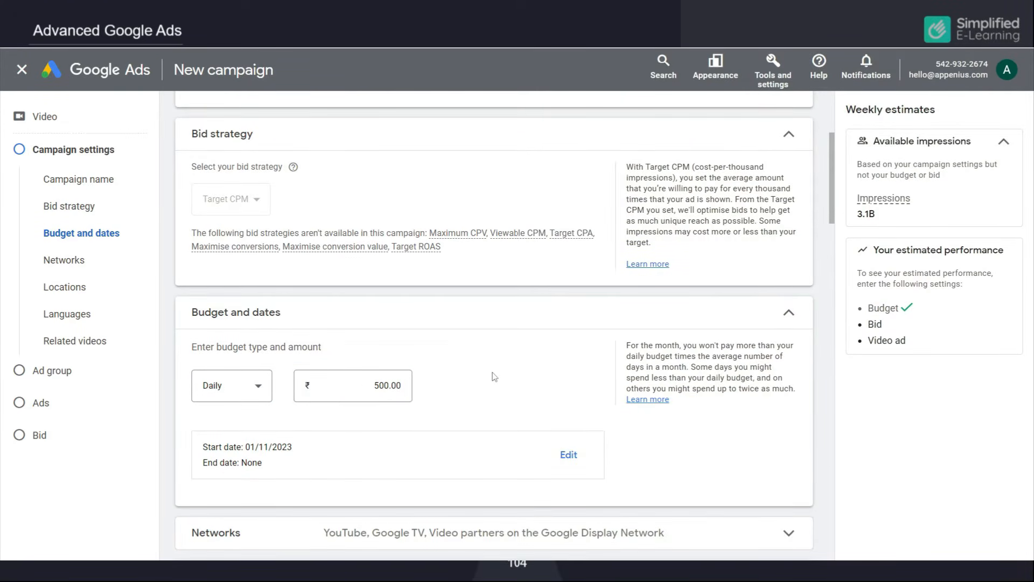
# Step: Exclude Google TV and the video partners on the Google Display Network from the campaign's networks
pyautogui.scroll(-3, 491, 379)
pyautogui.click(715, 375)
pyautogui.scroll(-3, 678, 372)
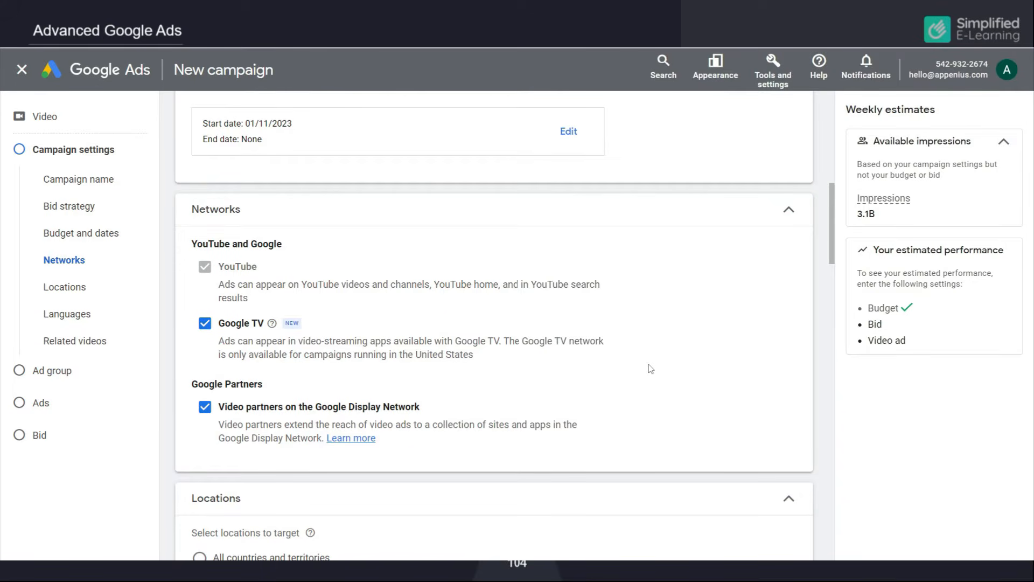
pyautogui.click(205, 323)
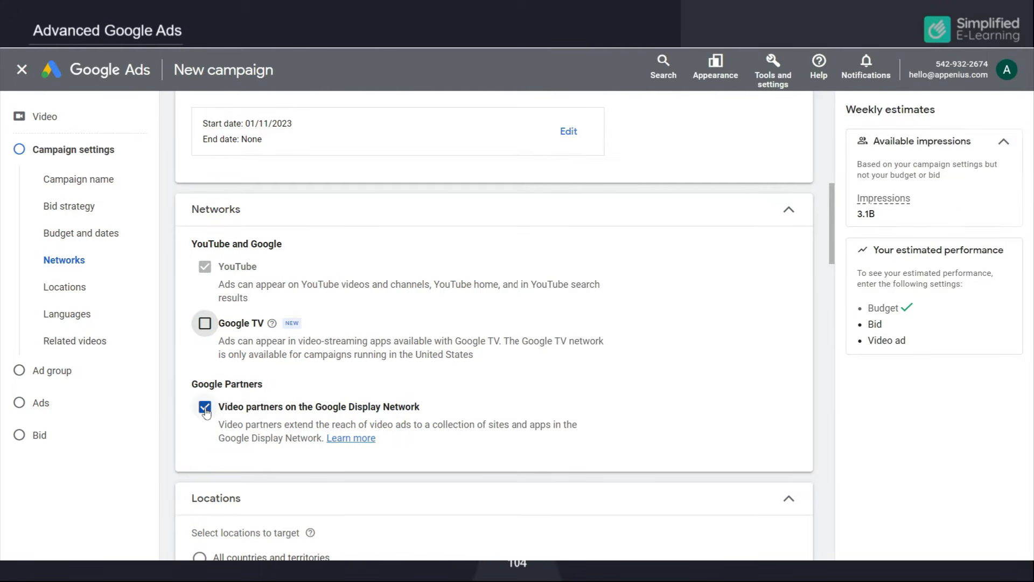
pyautogui.click(205, 407)
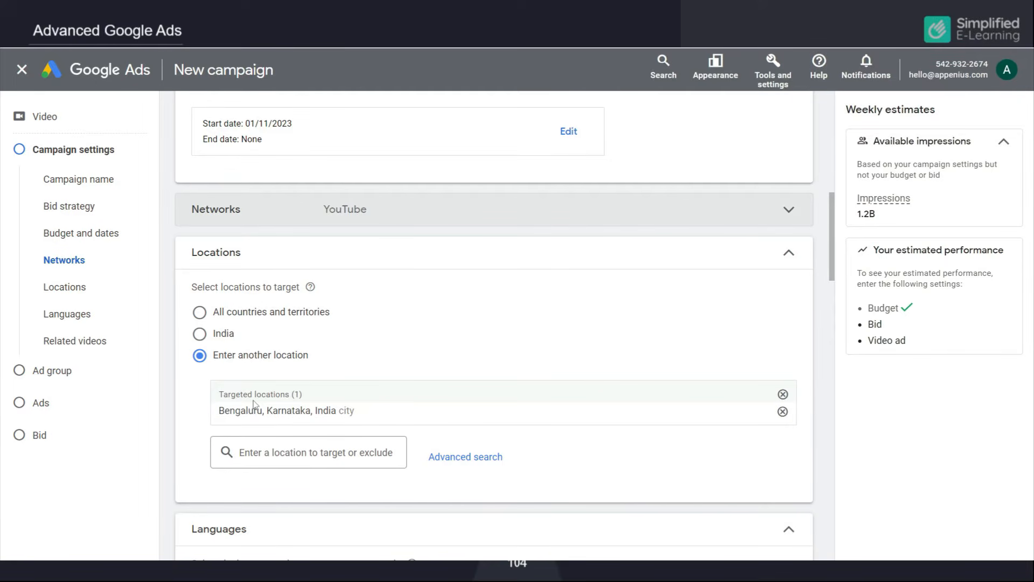
# Step: Review the location and language targeting and expand the campaign's additional settings
pyautogui.scroll(-4, 295, 404)
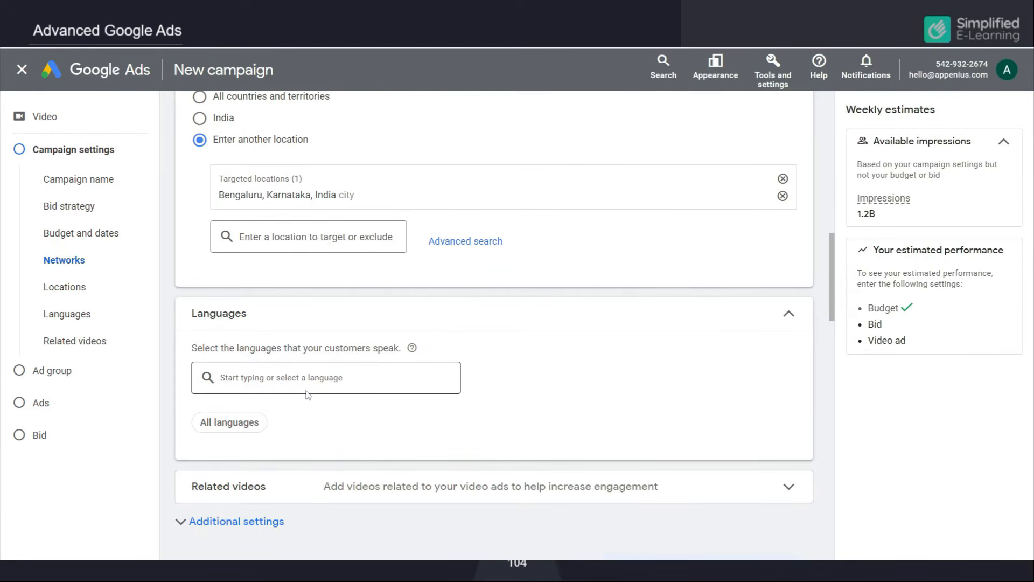
pyautogui.scroll(-3, 308, 394)
pyautogui.click(180, 360)
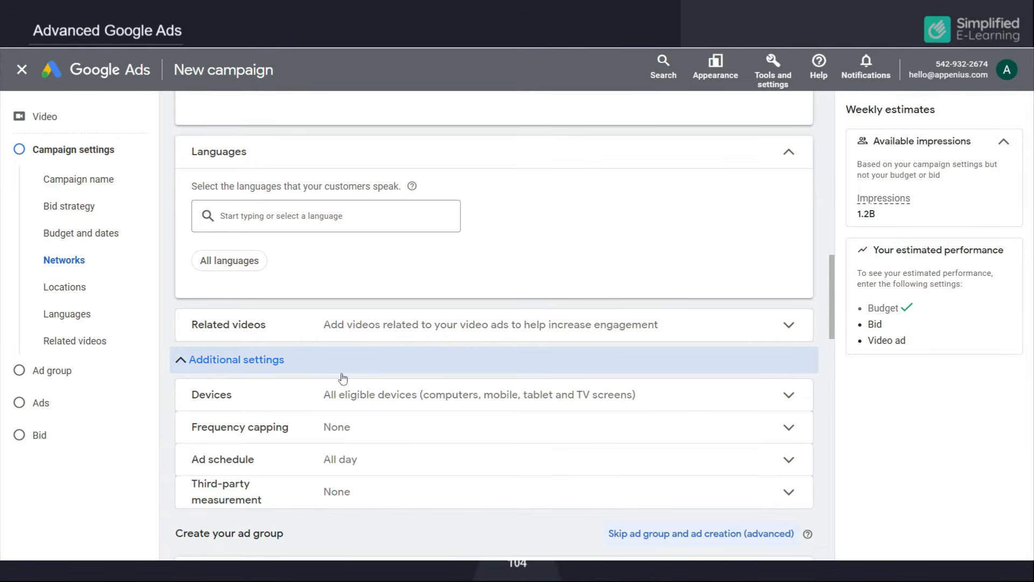
# Step: Shorten the ad group name to "Video Non-skippable"
pyautogui.scroll(-4, 343, 377)
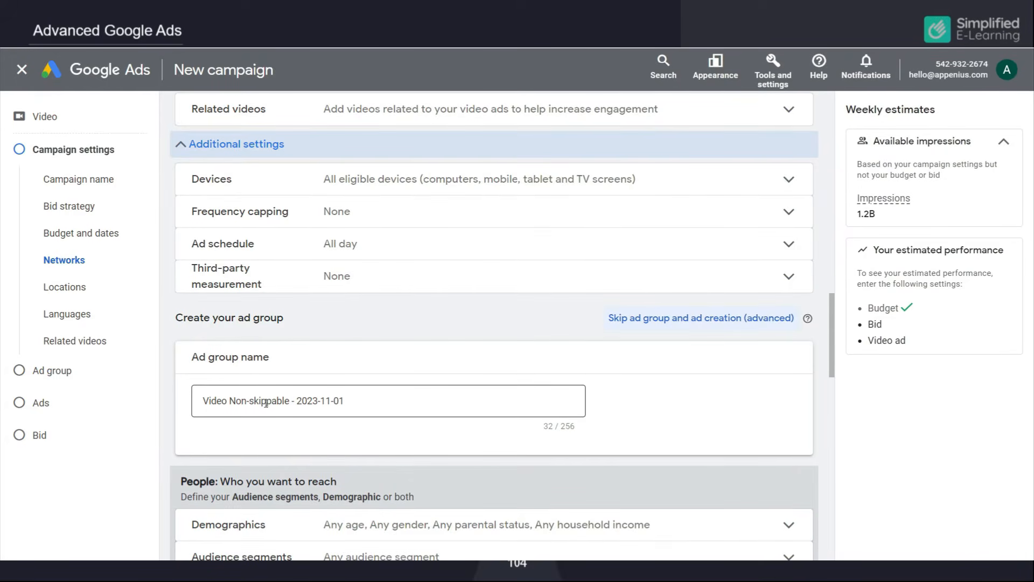
pyautogui.moveTo(293, 400); pyautogui.dragTo(390, 400)
pyautogui.press('BackSpace')
pyautogui.press('BackSpace')
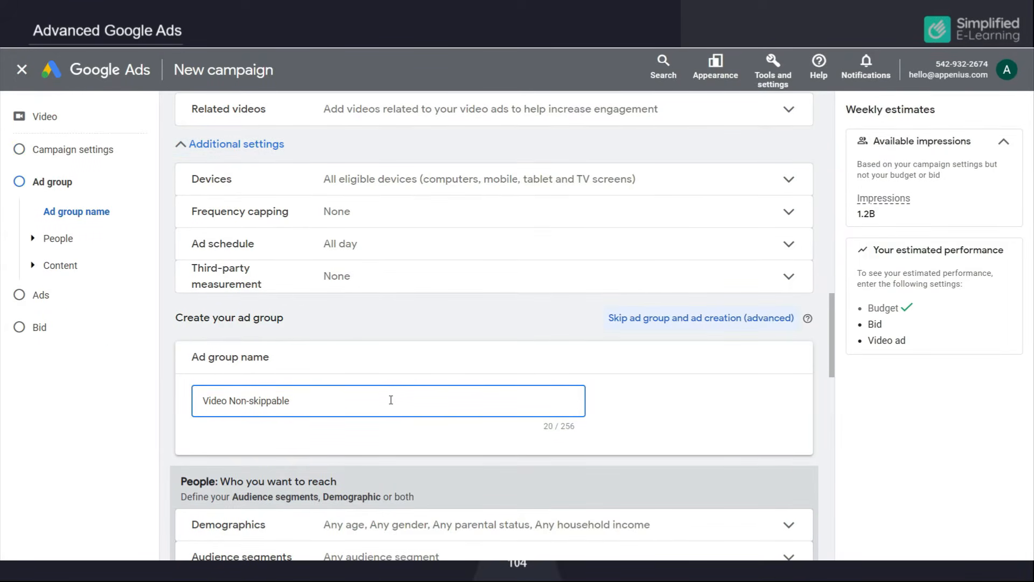
# Step: Exclude the Unknown gender from the ad group's demographic targeting
pyautogui.scroll(-4, 391, 400)
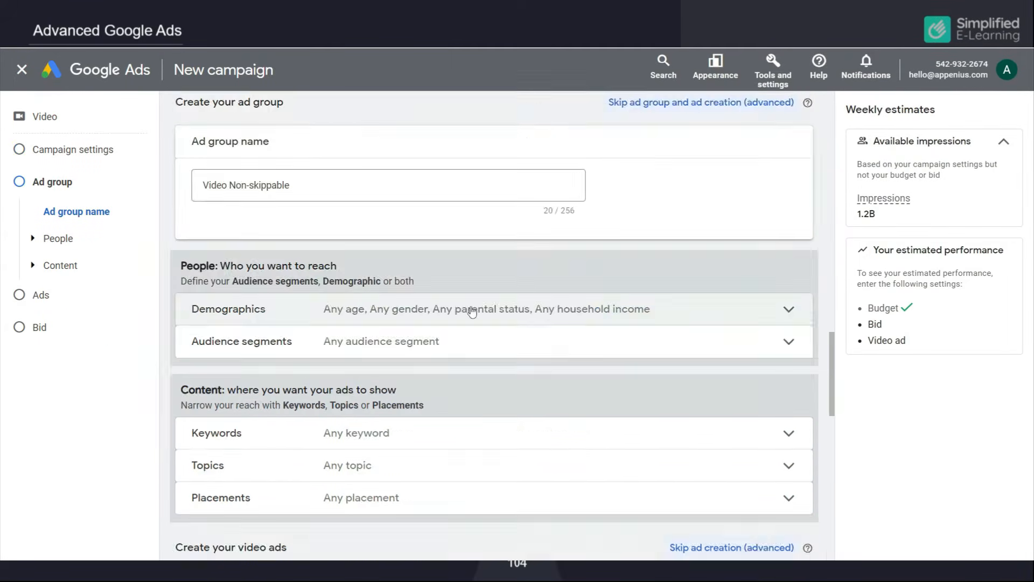
pyautogui.click(584, 317)
pyautogui.click(212, 465)
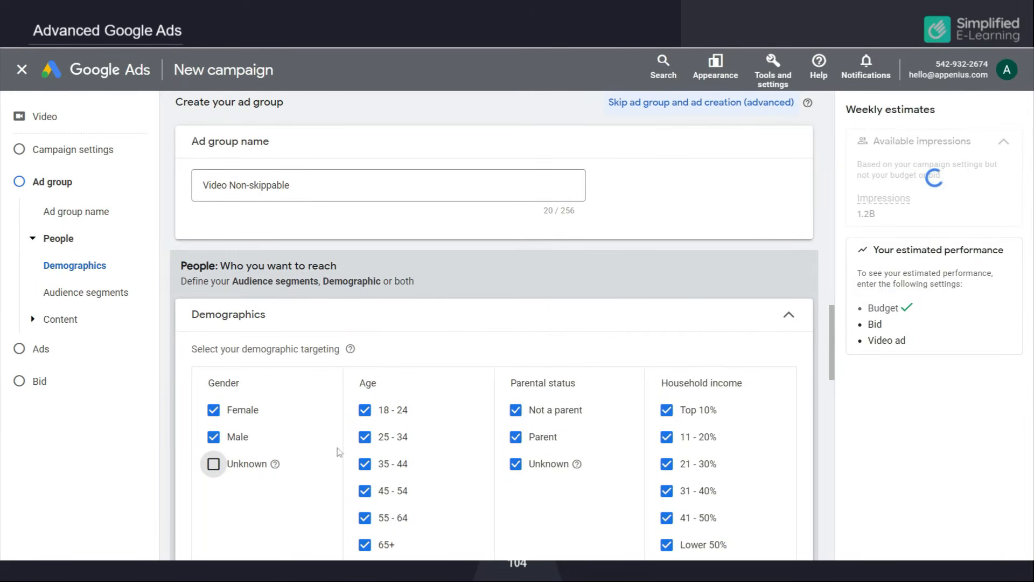
pyautogui.click(788, 315)
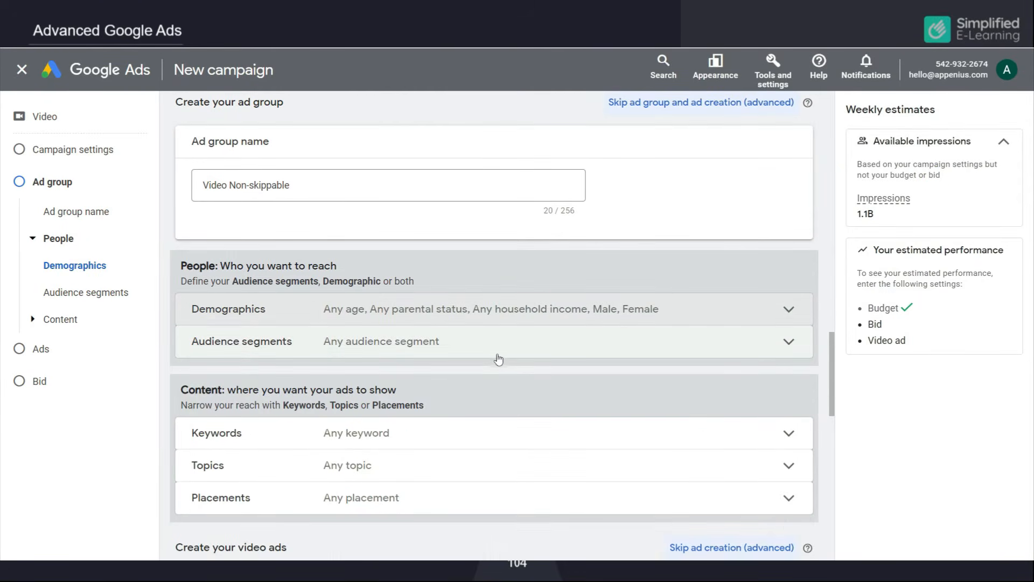
# Step: Target the audience segments Web Design & Development, Web Services, Advertising & Marketing Services, and SEO & SEM Services, and view the browsable segment categories
pyautogui.click(504, 355)
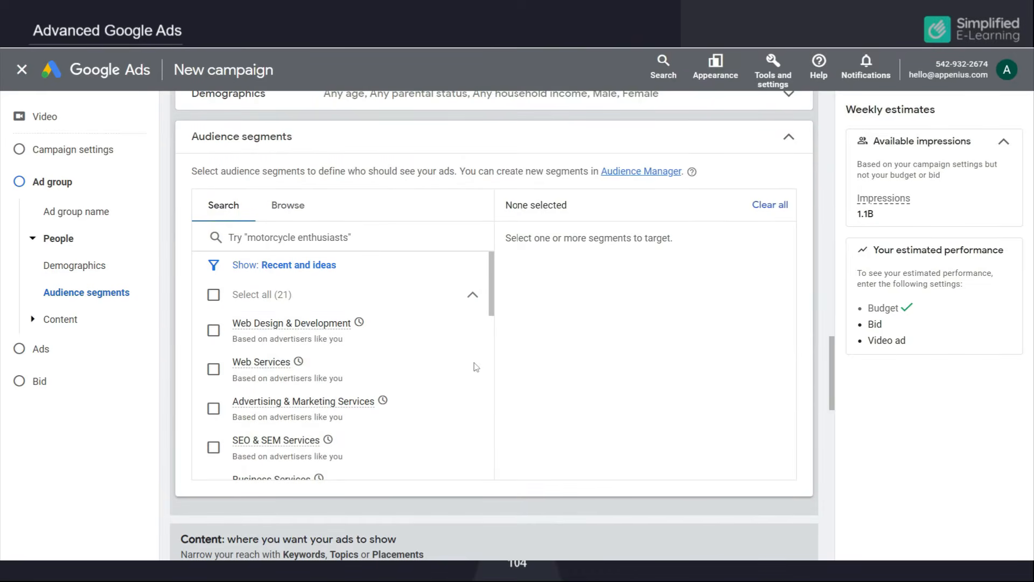
pyautogui.click(214, 330)
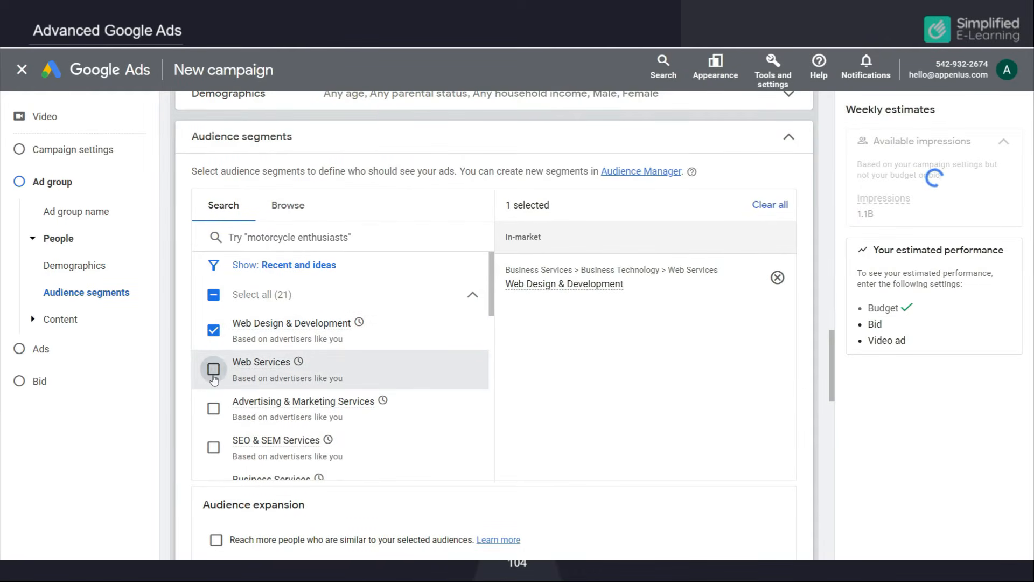
pyautogui.click(214, 369)
pyautogui.click(213, 408)
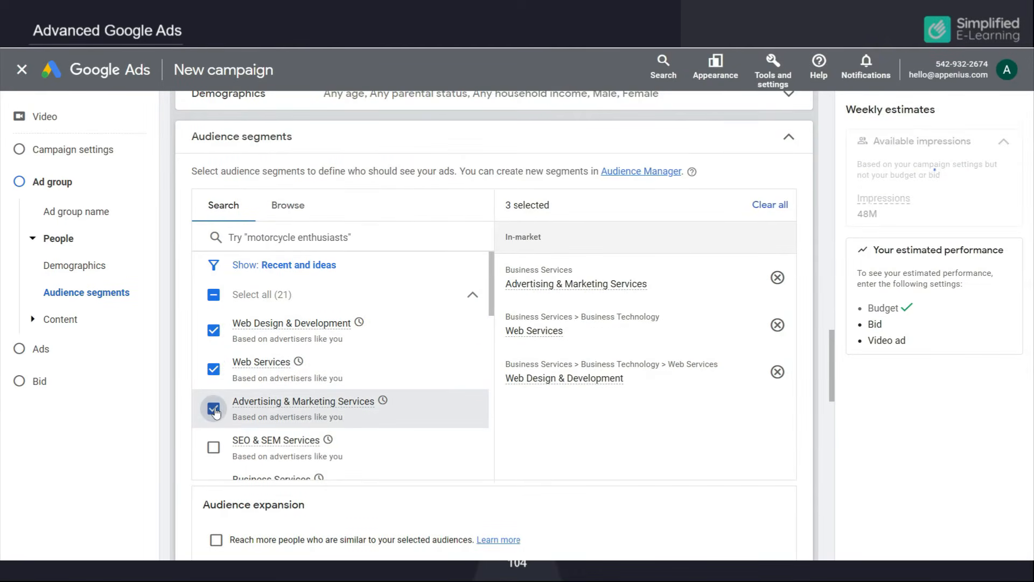
pyautogui.click(213, 448)
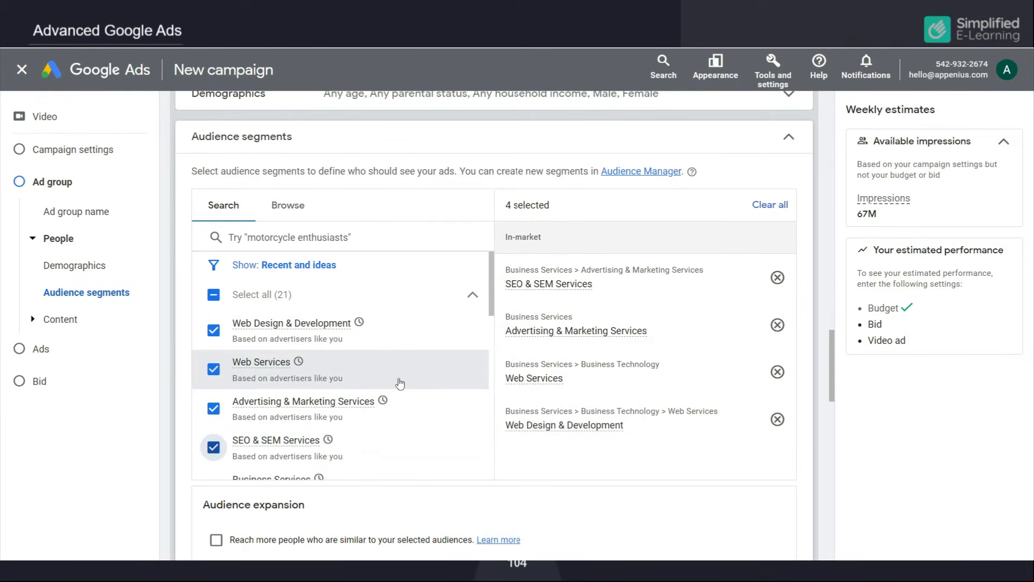
pyautogui.click(291, 214)
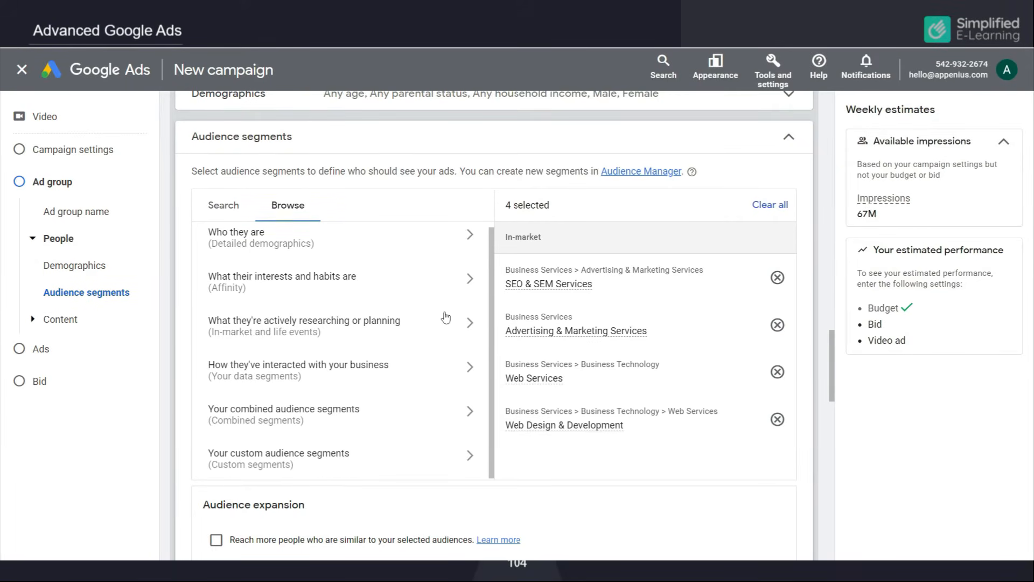
pyautogui.scroll(-5, 457, 451)
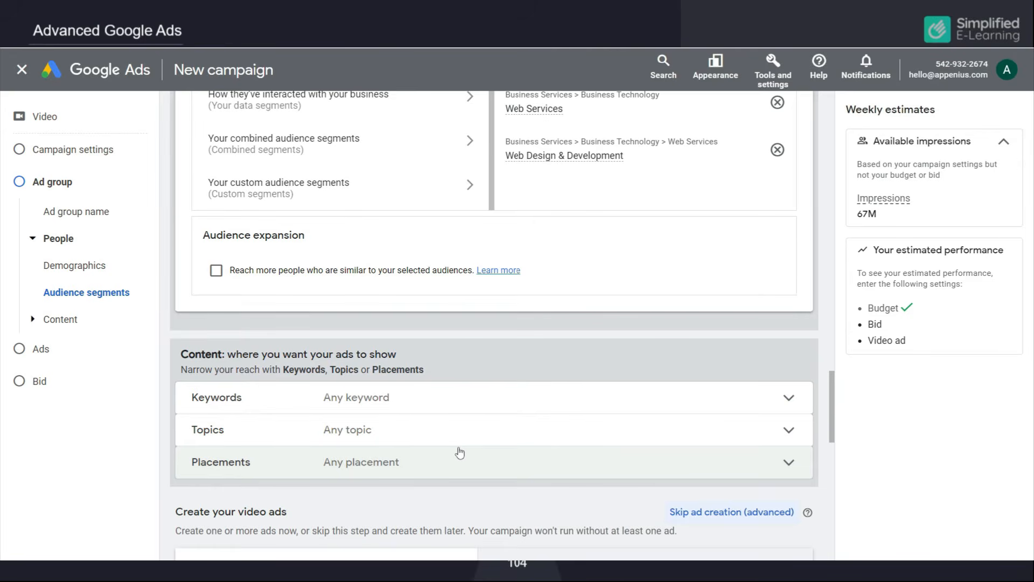
pyautogui.scroll(-5, 460, 453)
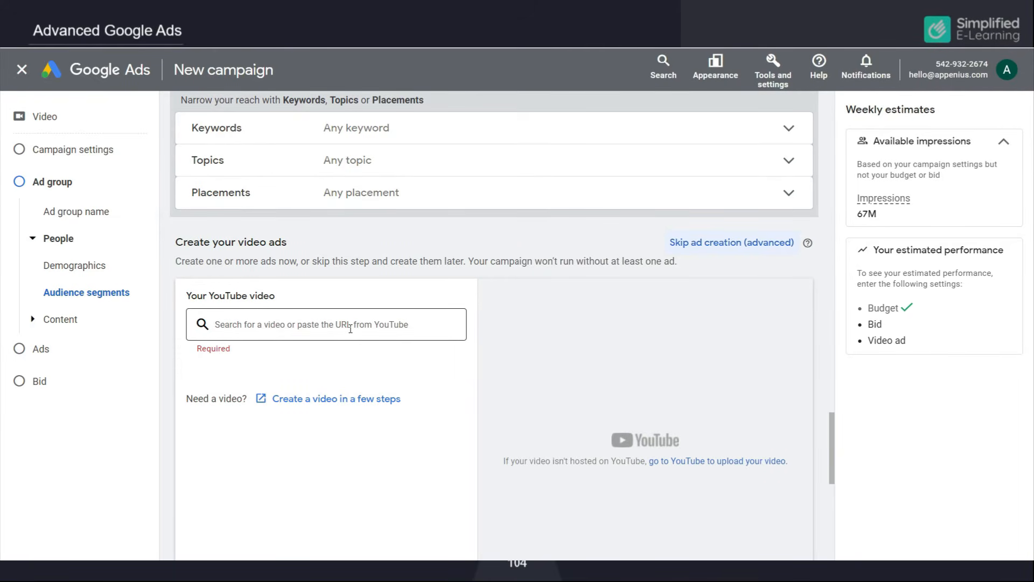
pyautogui.click(350, 328)
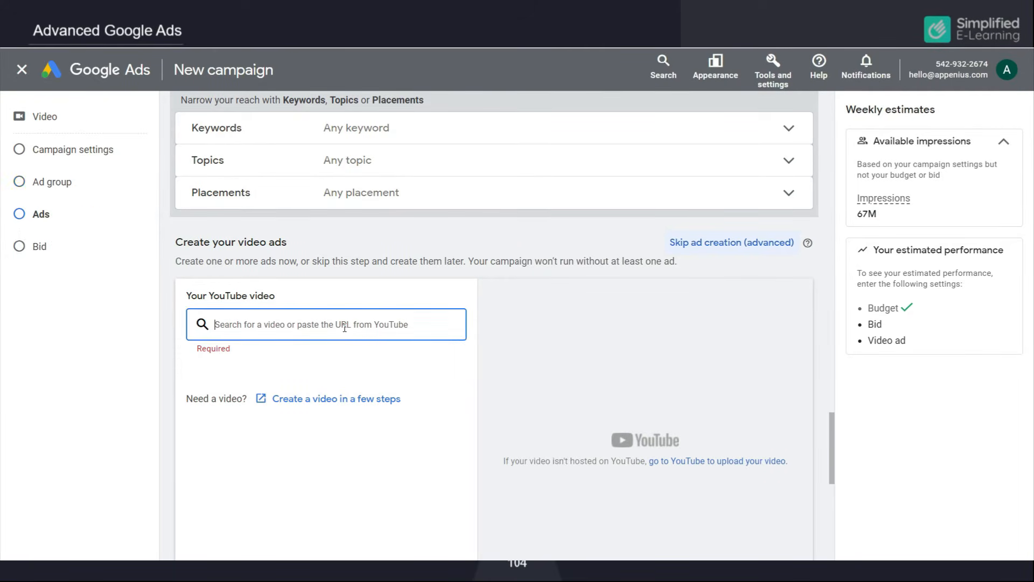
pyautogui.write('https://youtu.be/sHGn0BXYA8')
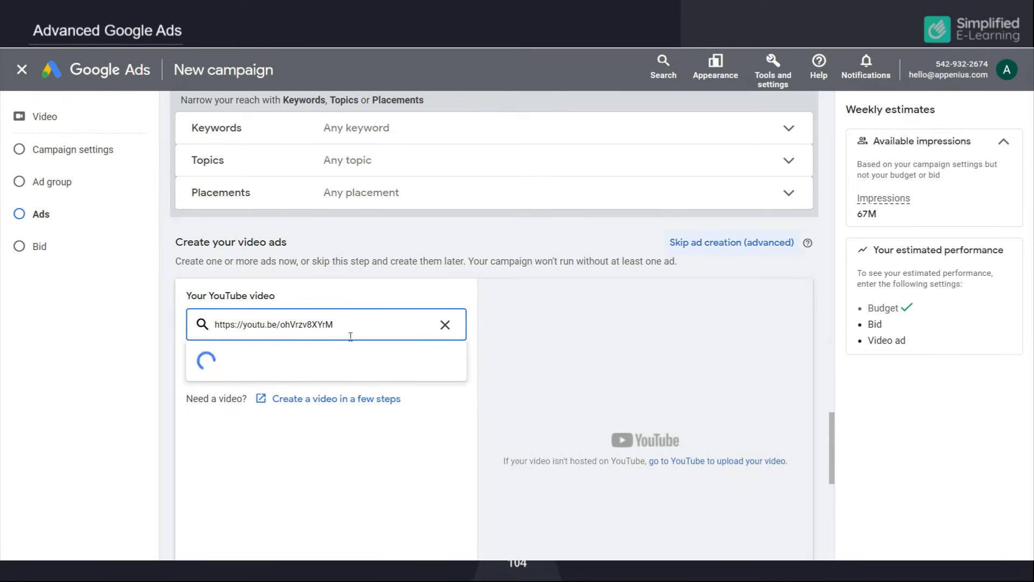
# Step: Set the ad's final URL to appenius.com/ and its display URL to appenius.com
pyautogui.scroll(-2, 323, 344)
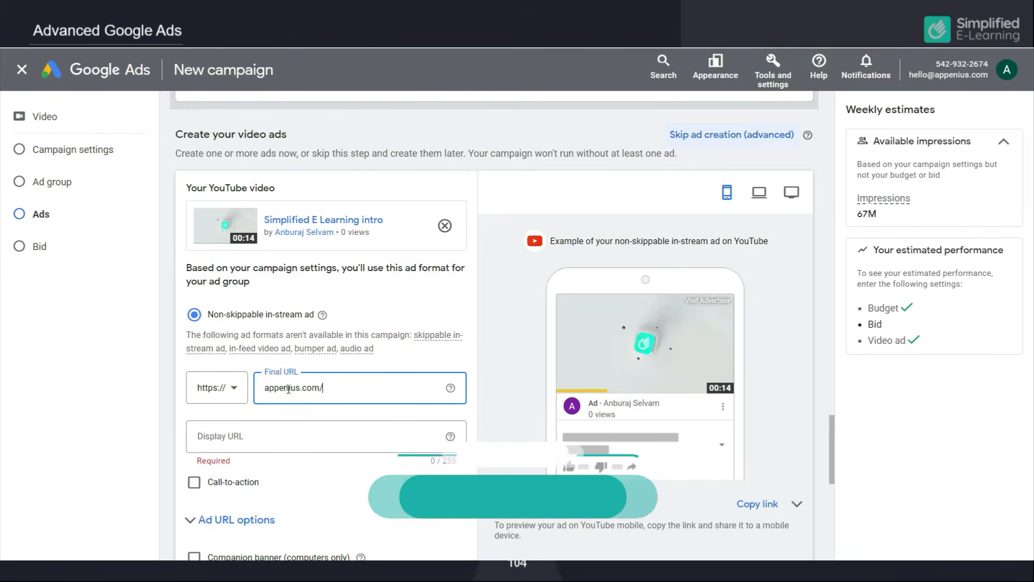
pyautogui.click(237, 437)
pyautogui.press('BackSpace')
pyautogui.scroll(-1, 277, 437)
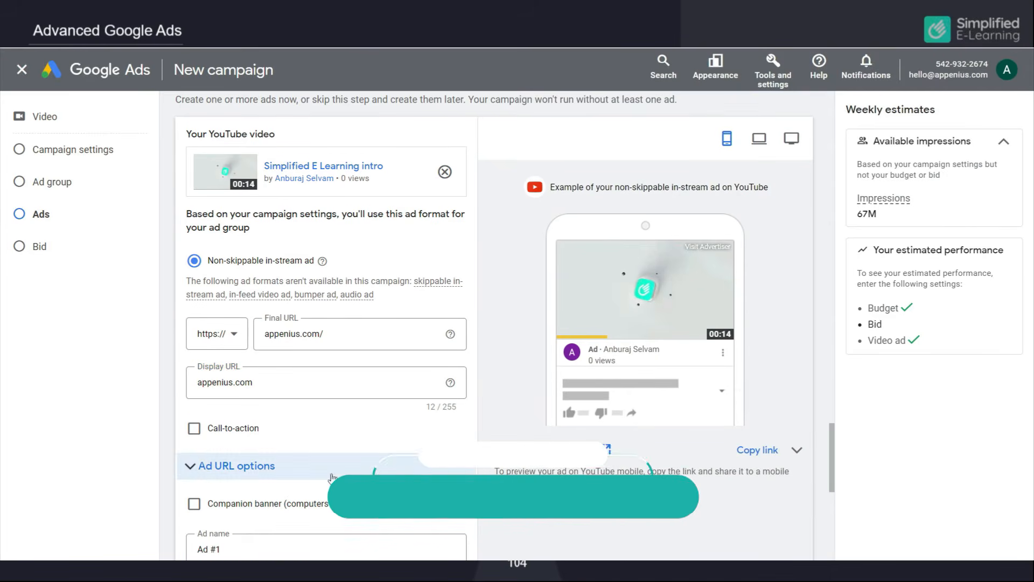
# Step: Enable the ad's call-to-action with the text "Watch now" and the headline "appenius"
pyautogui.click(194, 428)
pyautogui.scroll(-2, 272, 434)
pyautogui.click(232, 360)
pyautogui.click(218, 226)
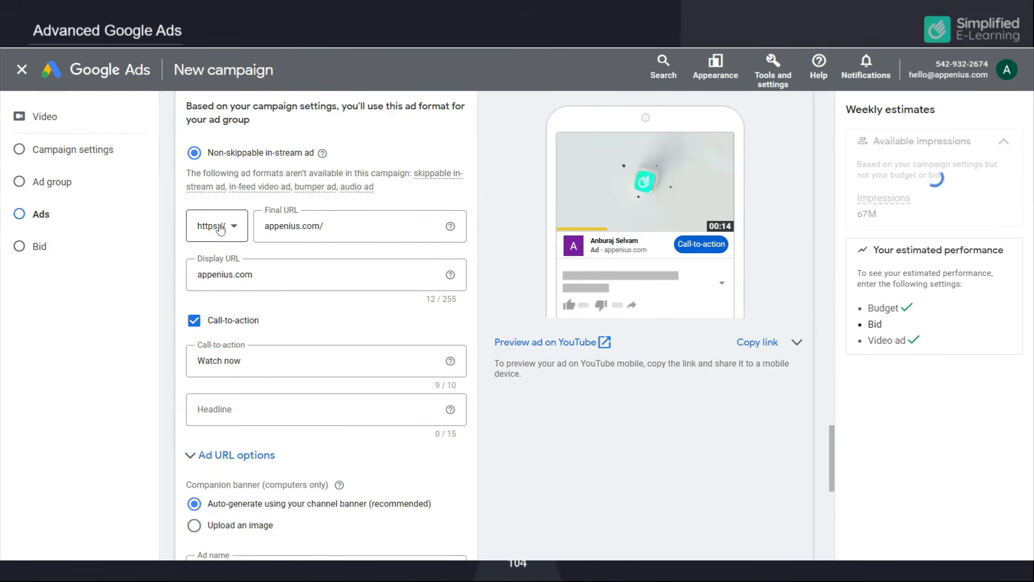
pyautogui.click(239, 409)
pyautogui.write('appenius')
# Step: Try the image upload option for the companion banner and return to the auto-generated channel banner
pyautogui.scroll(-2, 340, 447)
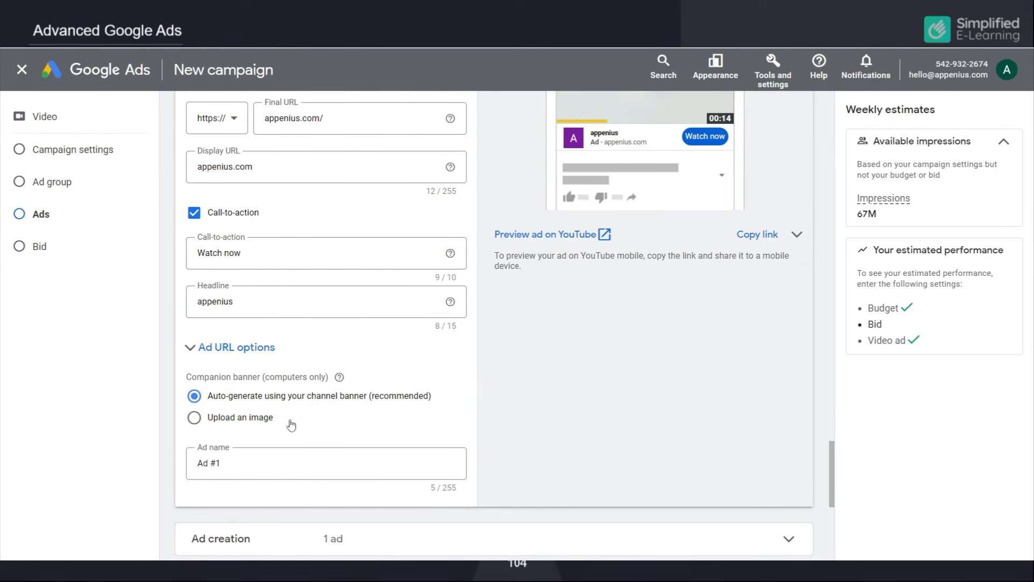
pyautogui.click(257, 425)
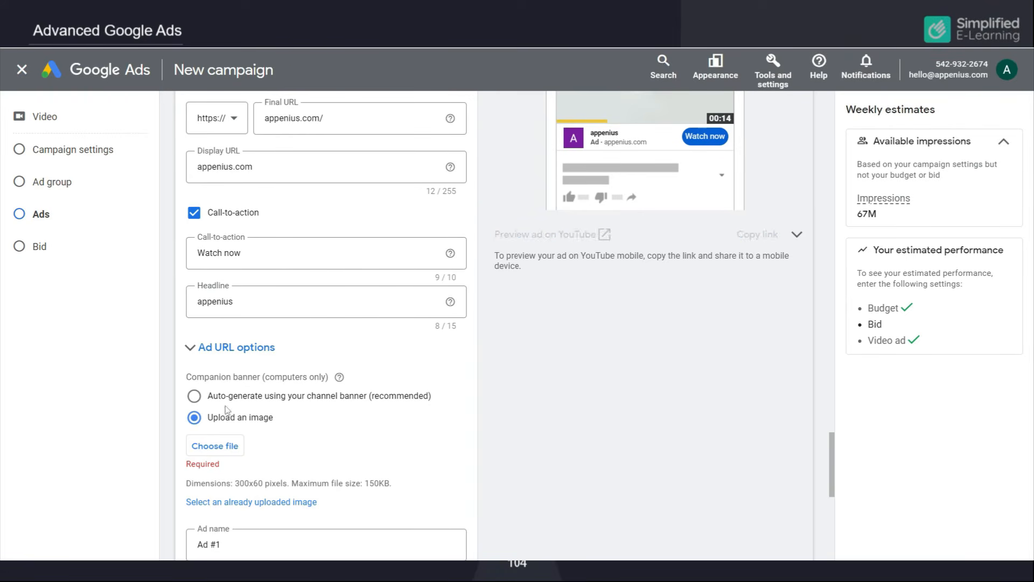
pyautogui.click(194, 398)
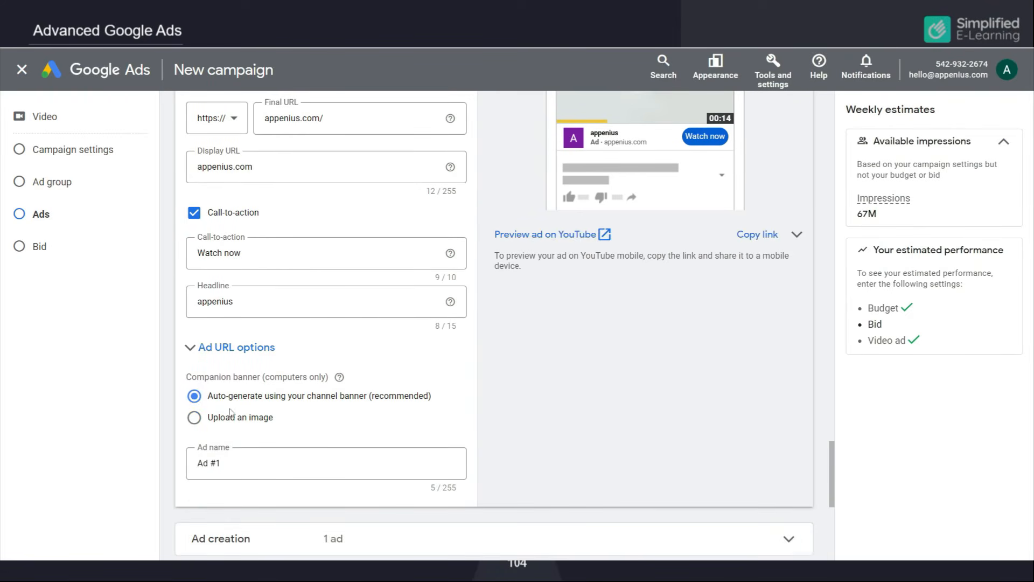
# Step: Apply the suggested Target CPM bid of ₹148.51 and create the campaign, continuing to its campaign page
pyautogui.scroll(-5, 264, 459)
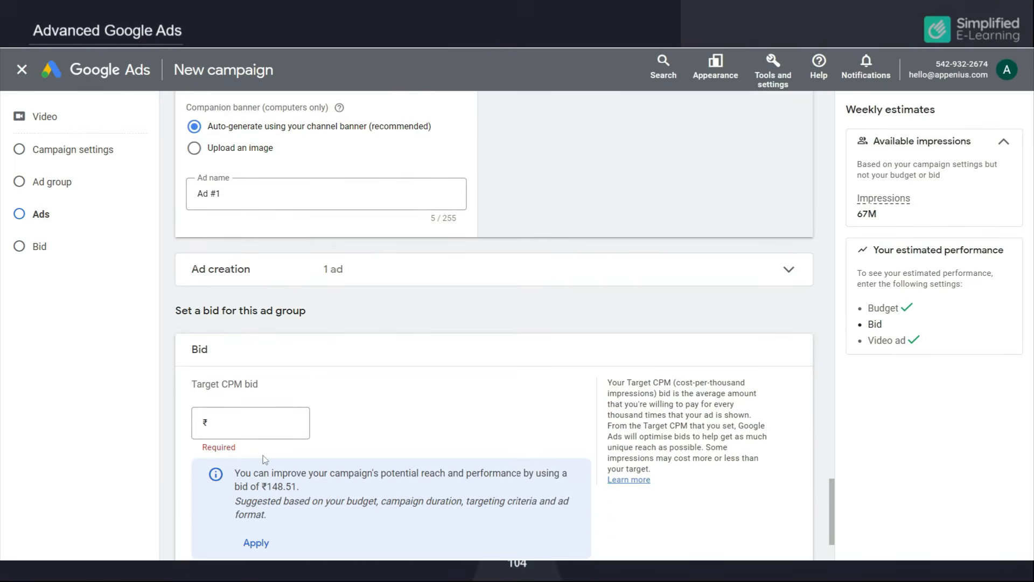
pyautogui.scroll(-1, 264, 459)
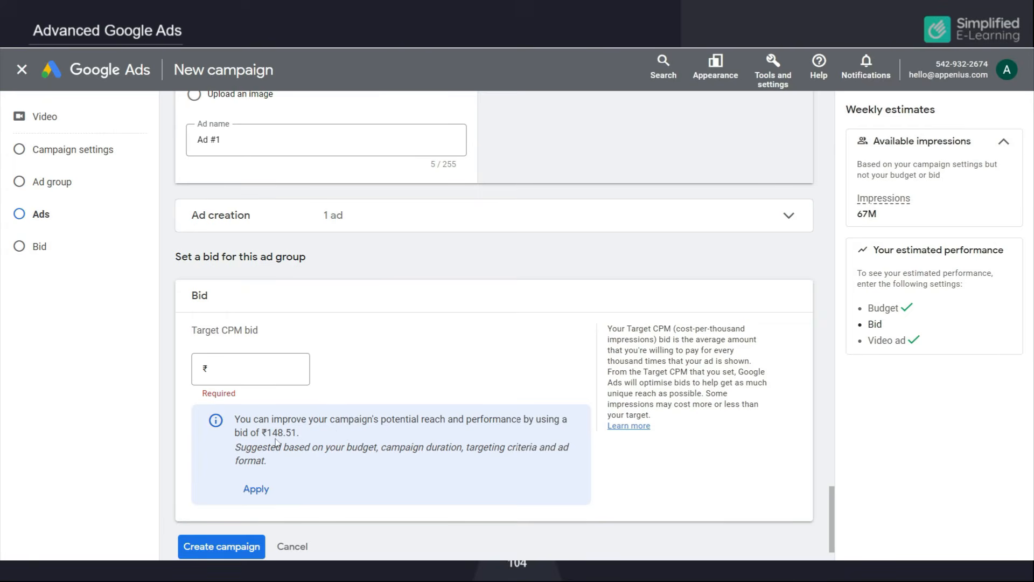
pyautogui.click(256, 488)
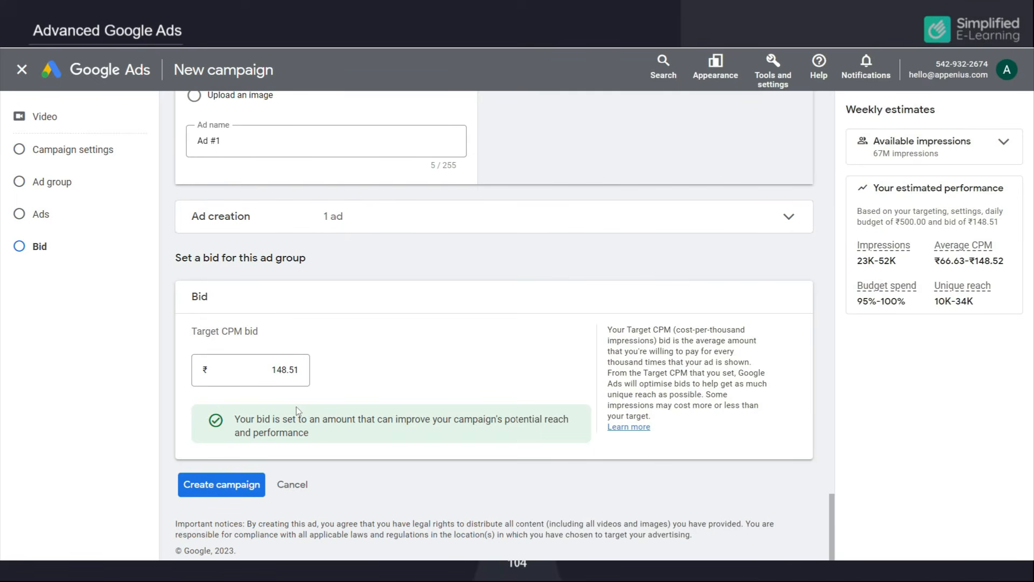
pyautogui.click(235, 484)
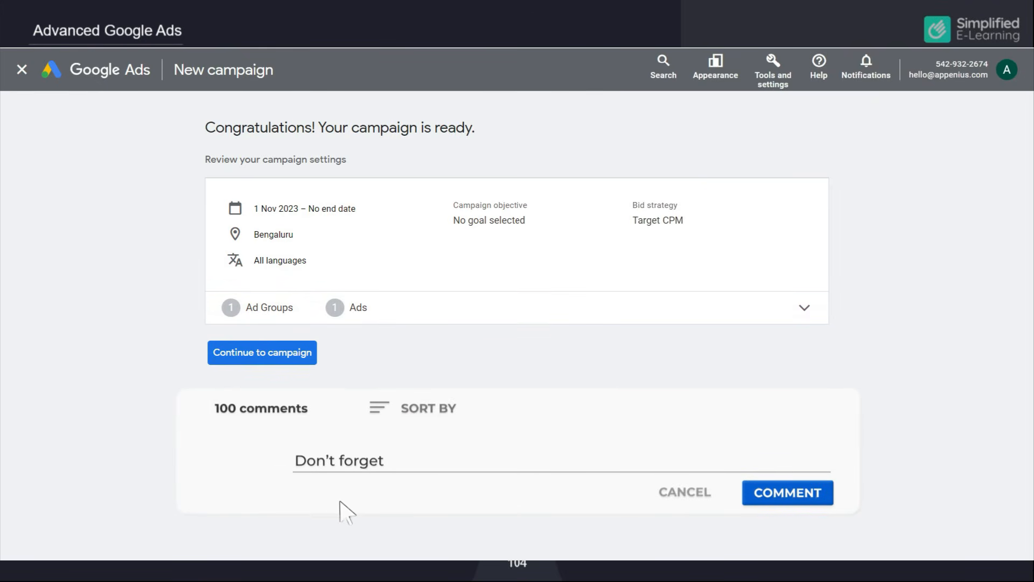
pyautogui.click(268, 359)
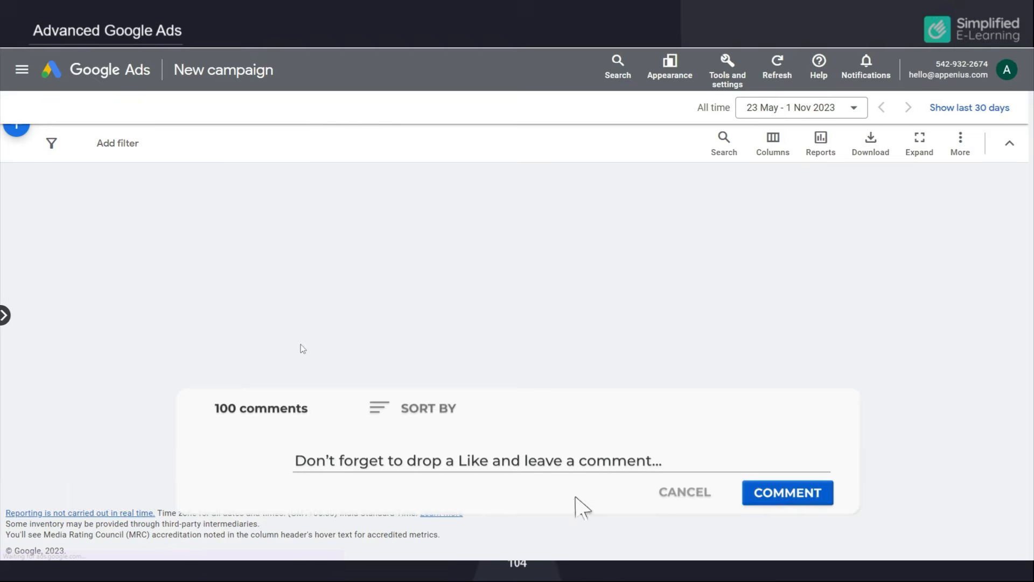